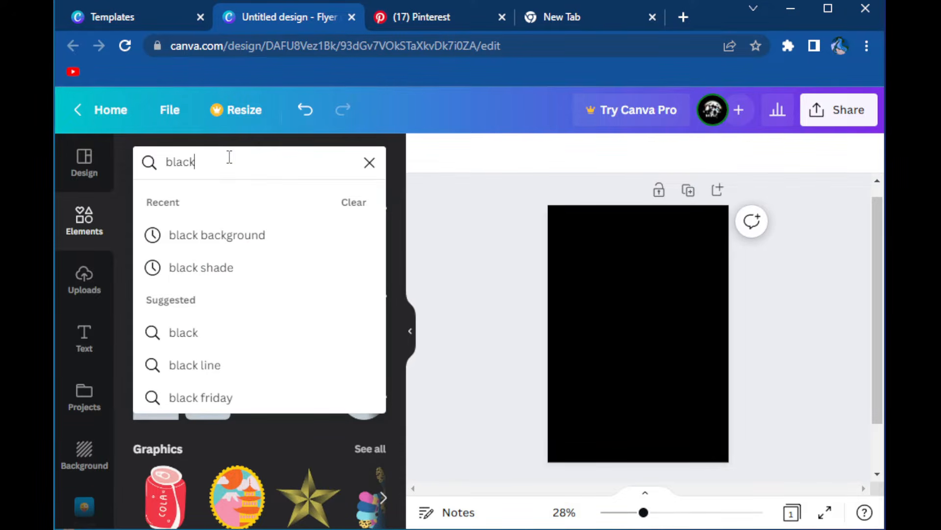
Find a dark textured photo by searching the elements for "black" and place it over the whole page as the background
{"action": "key", "text": "Return"}
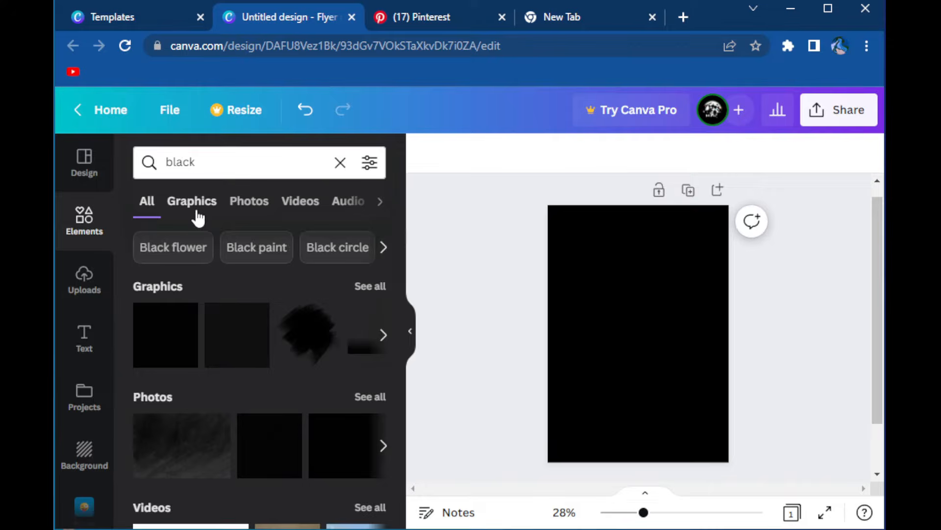
{"action": "scroll", "coordinate": [242, 345], "scroll_direction": "down", "scroll_amount": 5}
{"action": "scroll", "coordinate": [243, 345], "scroll_direction": "up", "scroll_amount": 3}
{"action": "left_click", "coordinate": [370, 315]}
{"action": "scroll", "coordinate": [314, 368], "scroll_direction": "down", "scroll_amount": 3}
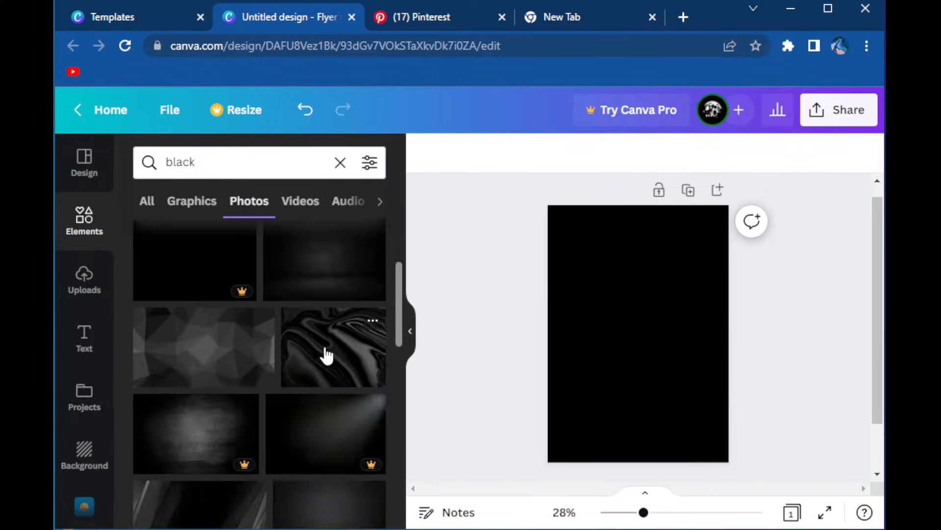
{"action": "scroll", "coordinate": [327, 355], "scroll_direction": "up", "scroll_amount": 2}
{"action": "left_click_drag", "start_coordinate": [307, 347], "coordinate": [654, 380]}
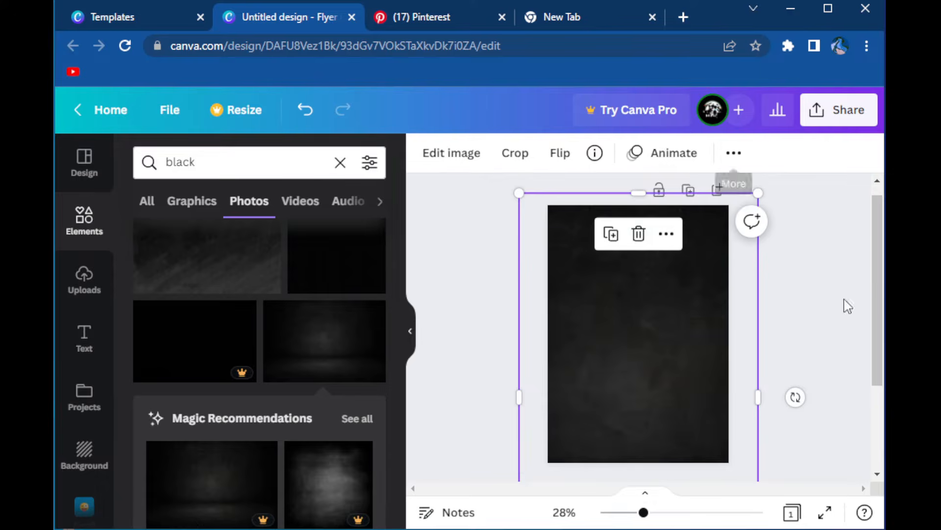
{"action": "left_click", "coordinate": [734, 152]}
{"action": "left_click", "coordinate": [655, 192]}
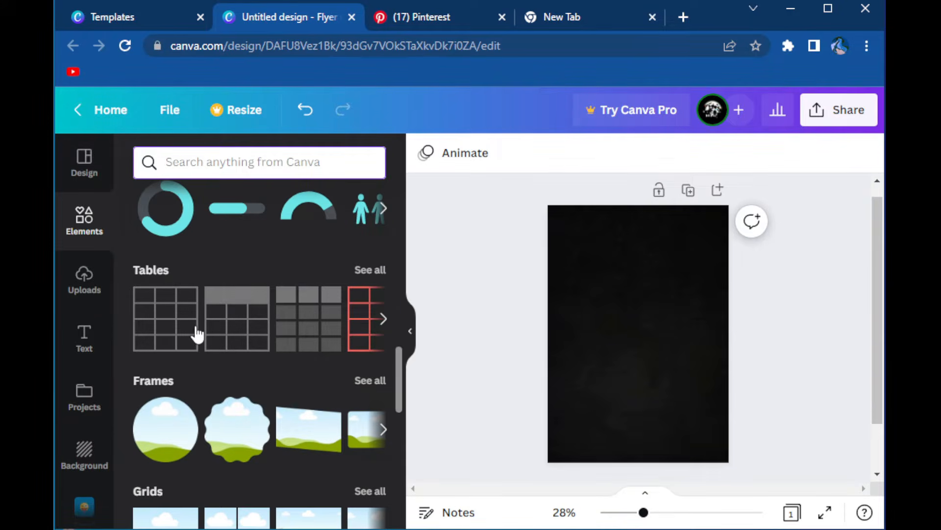
Search the frames for "egg" and place a large tilted egg-shaped frame over the upper left of the flyer page
{"action": "scroll", "coordinate": [230, 293], "scroll_direction": "down", "scroll_amount": 5}
{"action": "scroll", "coordinate": [231, 292], "scroll_direction": "up", "scroll_amount": 3}
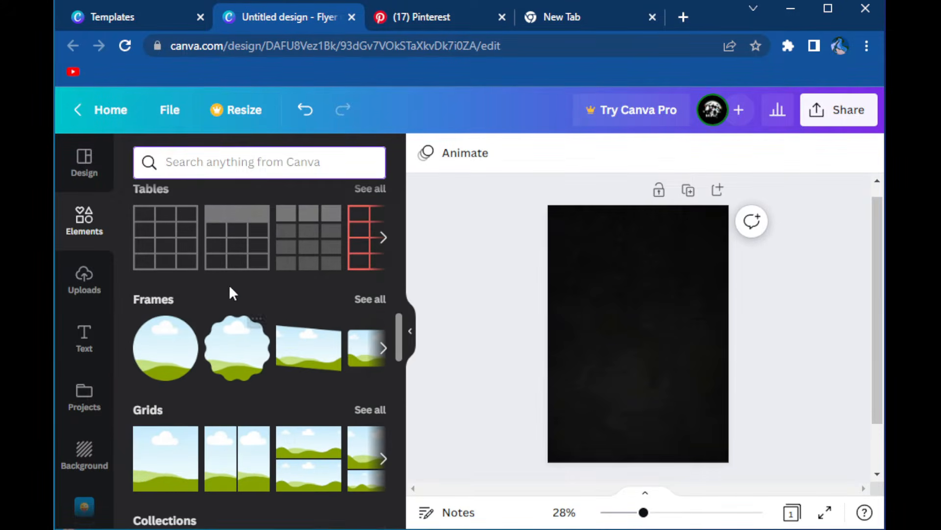
{"action": "left_click", "coordinate": [365, 300]}
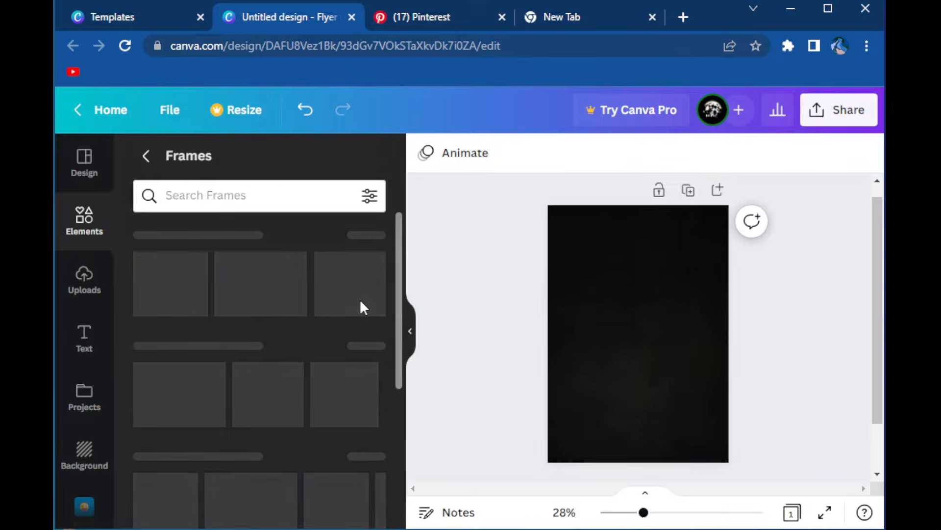
{"action": "left_click", "coordinate": [236, 204]}
{"action": "type", "text": "egg"}
{"action": "key", "text": "Return"}
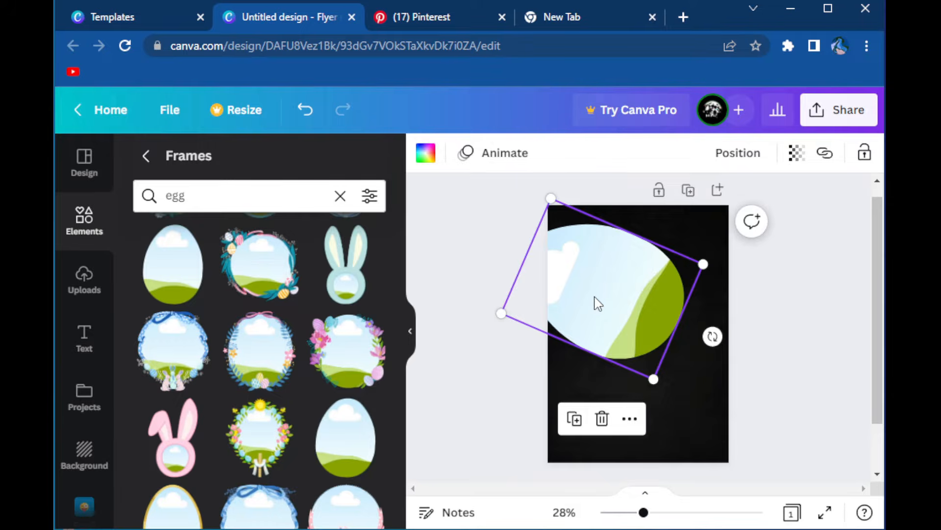
Fill the egg frame with red
{"action": "left_click", "coordinate": [425, 153]}
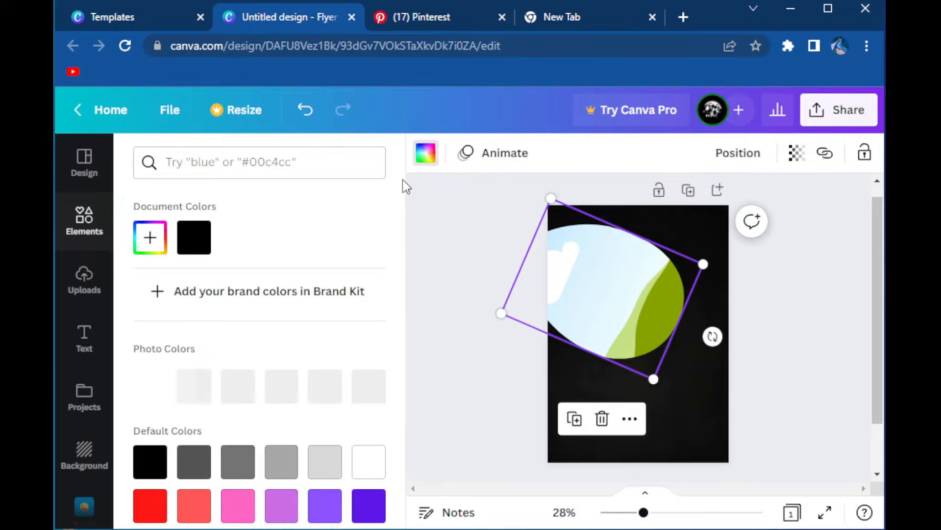
{"action": "scroll", "coordinate": [148, 436], "scroll_direction": "down", "scroll_amount": 5}
{"action": "left_click", "coordinate": [157, 407]}
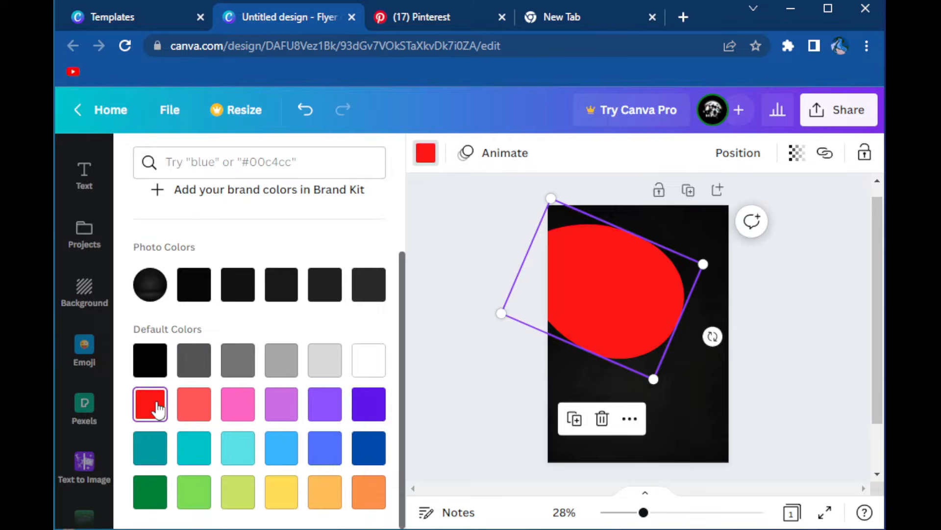
{"action": "left_click", "coordinate": [470, 352]}
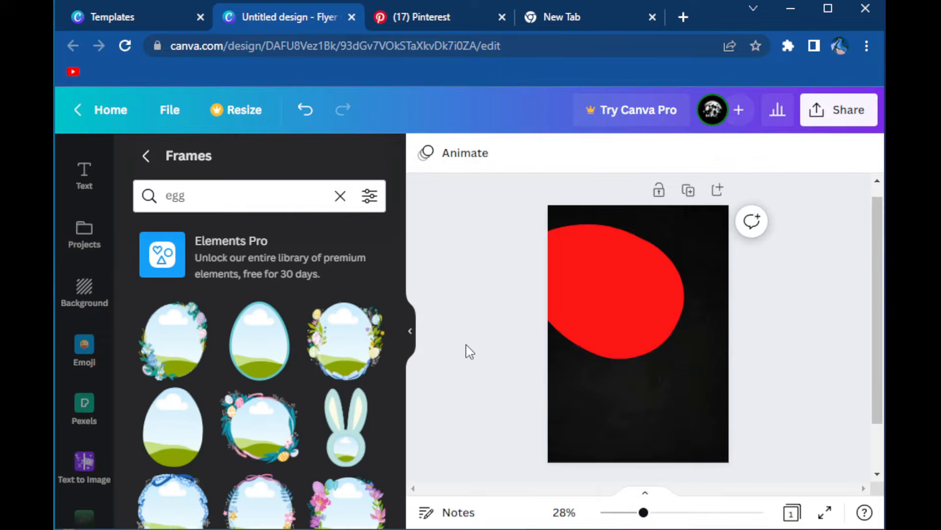
Rotate the red egg frame slightly counter-clockwise
{"action": "left_click", "coordinate": [616, 317]}
{"action": "left_click", "coordinate": [501, 257]}
{"action": "left_click", "coordinate": [653, 293]}
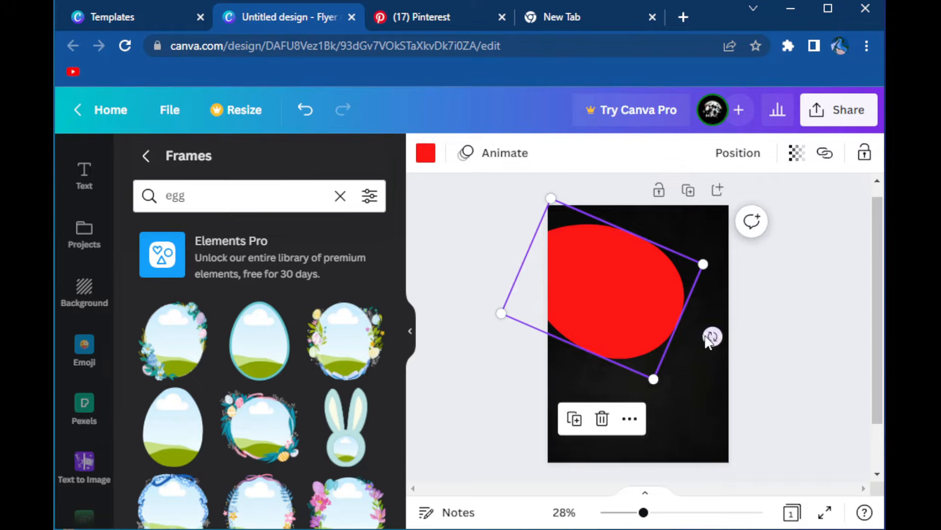
{"action": "left_click_drag", "start_coordinate": [713, 336], "coordinate": [714, 328]}
{"action": "right_click", "coordinate": [630, 299]}
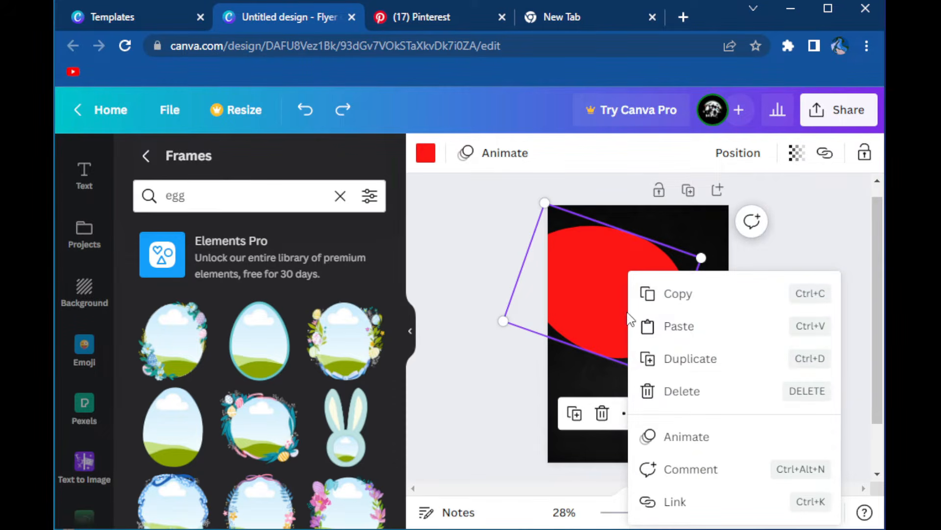
{"action": "left_click", "coordinate": [676, 371]}
{"action": "left_click_drag", "start_coordinate": [647, 331], "coordinate": [725, 401]}
{"action": "key", "text": "Delete"}
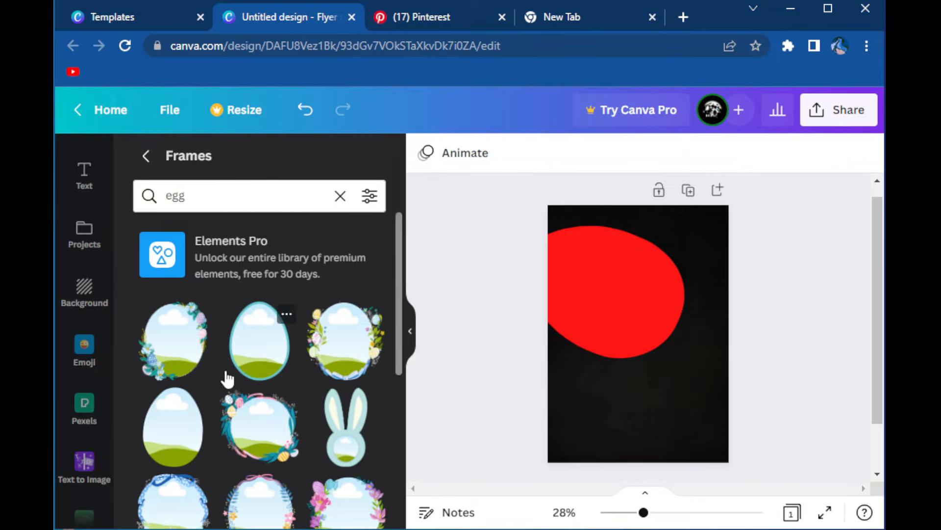
Place a copy of the red egg offset from the original and recolour the copy white
{"action": "left_click", "coordinate": [602, 294]}
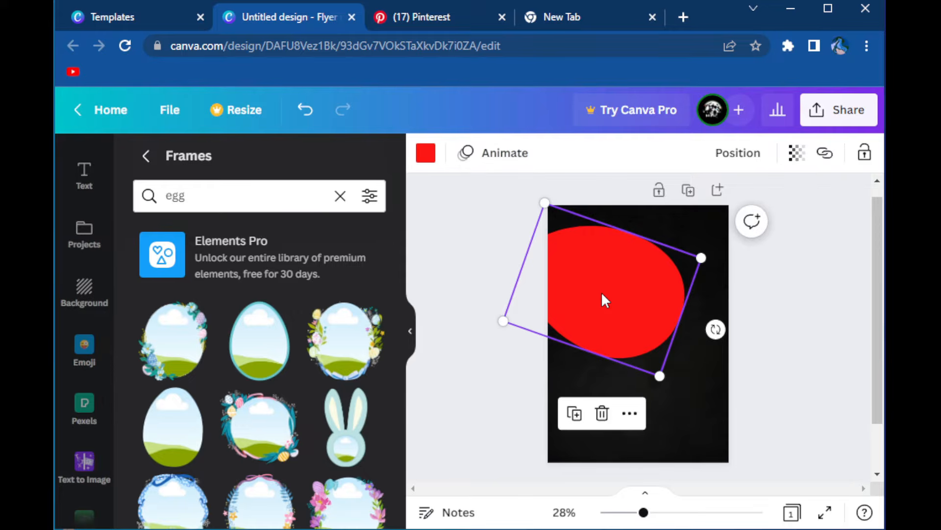
{"action": "left_click_drag", "start_coordinate": [602, 294], "coordinate": [647, 358]}
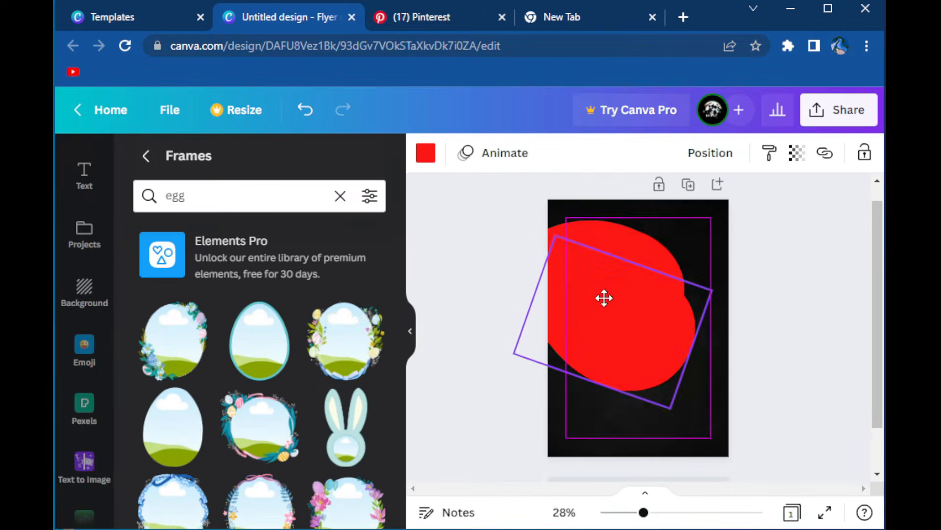
{"action": "left_click_drag", "start_coordinate": [603, 296], "coordinate": [626, 237]}
{"action": "left_click", "coordinate": [425, 152]}
{"action": "left_click", "coordinate": [150, 237]}
{"action": "left_click_drag", "start_coordinate": [342, 286], "coordinate": [362, 313]}
Rotate and nudge the white egg so it forms a thin crescent along the red egg's upper-right edge
{"action": "left_click_drag", "start_coordinate": [640, 287], "coordinate": [612, 265]}
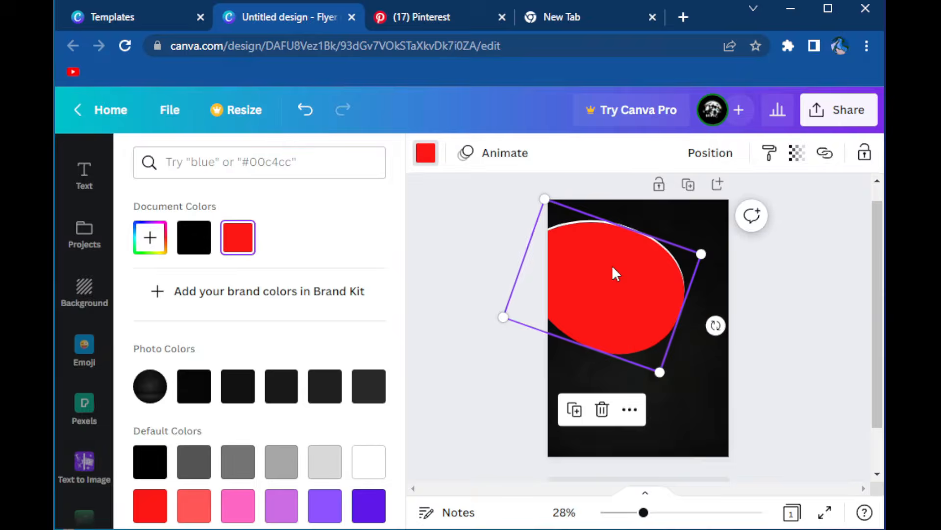
{"action": "left_click", "coordinate": [609, 219]}
{"action": "left_click", "coordinate": [611, 220]}
{"action": "key", "text": "Up"}
{"action": "key", "text": "Up"}
{"action": "key", "text": "Up"}
{"action": "key", "text": "Up"}
{"action": "mouse_move", "coordinate": [714, 322]}
{"action": "left_mouse_down"}
{"action": "mouse_move", "coordinate": [715, 309]}
{"action": "mouse_move", "coordinate": [717, 337]}
{"action": "mouse_move", "coordinate": [724, 309]}
{"action": "left_mouse_up"}
{"action": "key", "text": "Down"}
{"action": "key", "text": "Down"}
{"action": "key", "text": "Down"}
{"action": "key", "text": "Right"}
{"action": "key", "text": "Right"}
{"action": "key", "text": "Right"}
Duplicate the white egg, send the copy to the back and recolour it a custom dark red, offset behind the other eggs
{"action": "key", "text": "ctrl+d"}
{"action": "right_click", "coordinate": [642, 267]}
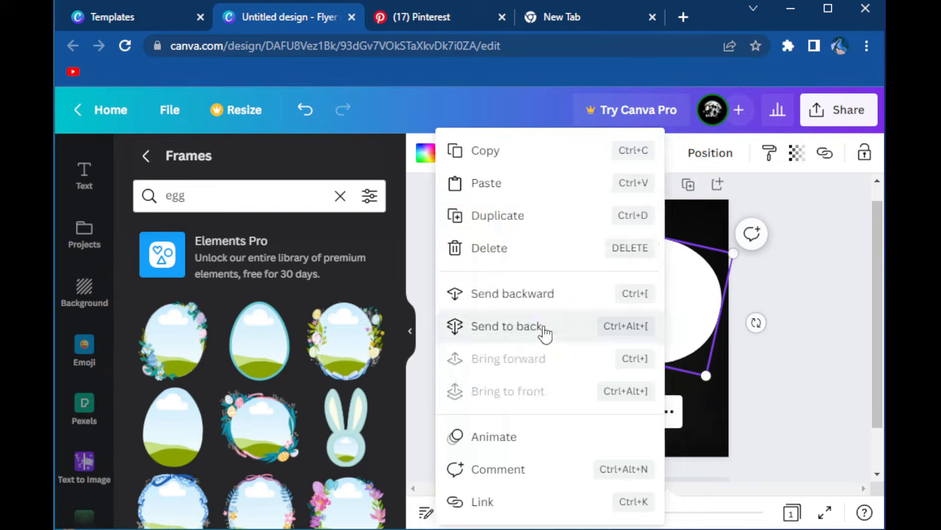
{"action": "left_click", "coordinate": [542, 332]}
{"action": "left_click", "coordinate": [426, 152]}
{"action": "left_click", "coordinate": [237, 237]}
{"action": "left_click", "coordinate": [150, 238]}
{"action": "left_click_drag", "start_coordinate": [343, 294], "coordinate": [371, 324]}
{"action": "left_click_drag", "start_coordinate": [769, 311], "coordinate": [709, 355]}
Fill the front egg with teal and shift the three stacked eggs up slightly
{"action": "left_click", "coordinate": [632, 294]}
{"action": "left_click", "coordinate": [426, 152]}
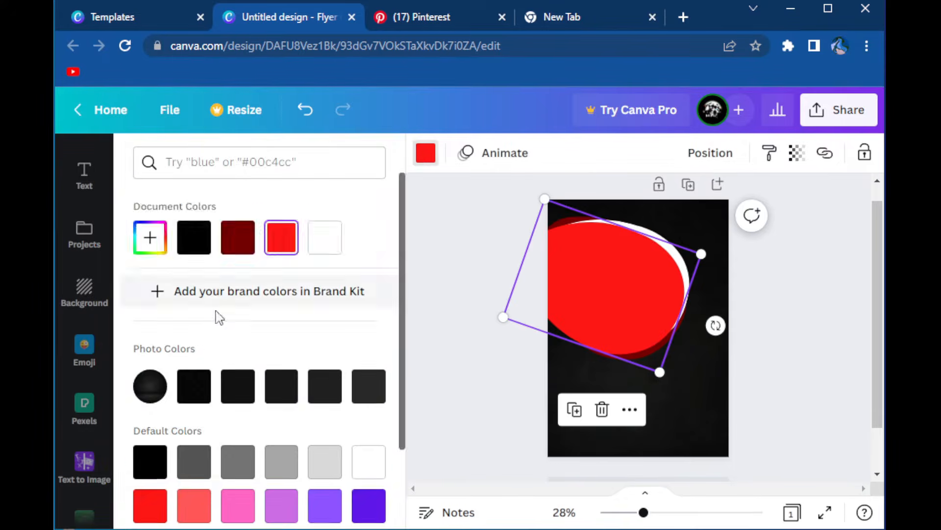
{"action": "scroll", "coordinate": [220, 317], "scroll_direction": "down", "scroll_amount": 2}
{"action": "left_click", "coordinate": [151, 464]}
{"action": "left_click", "coordinate": [424, 215]}
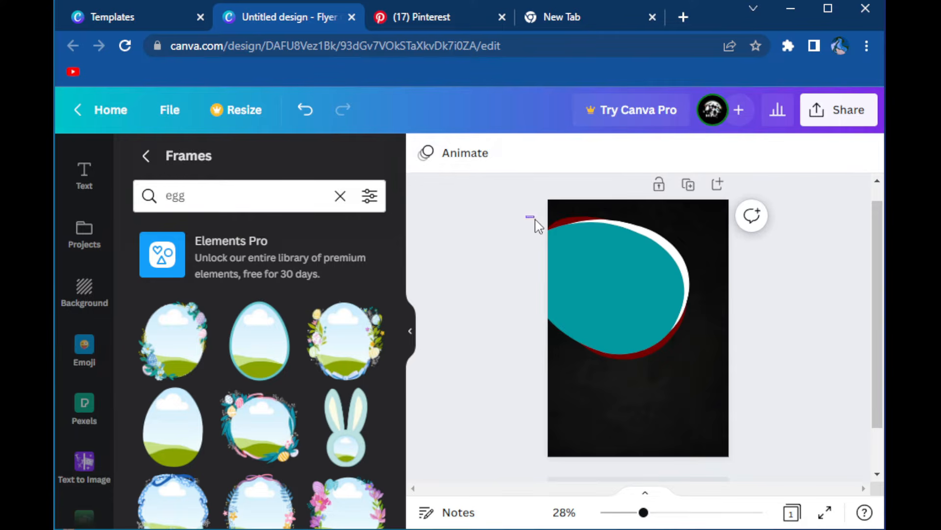
{"action": "left_click_drag", "start_coordinate": [639, 382], "coordinate": [644, 394]}
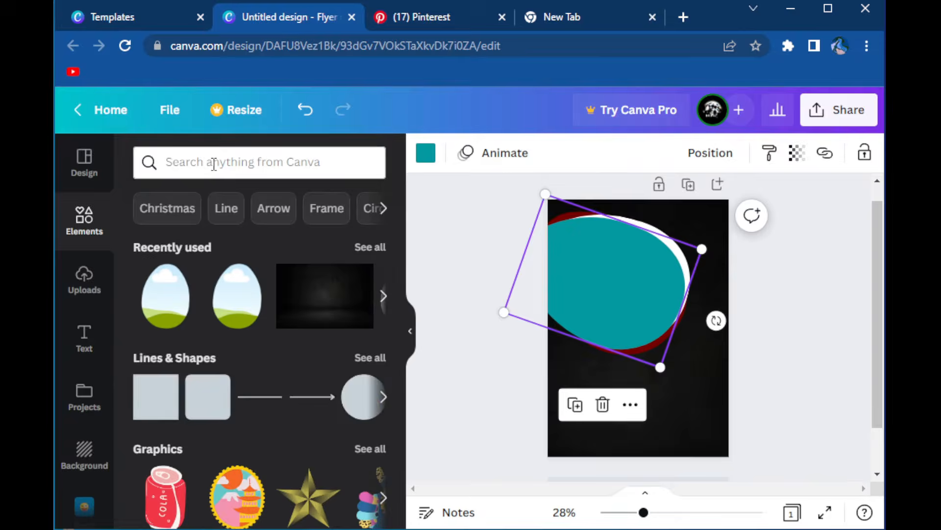
Search the elements for "food" and add the photo of sliced grilled meat with salad to the page
{"action": "left_click", "coordinate": [213, 163]}
{"action": "left_click", "coordinate": [240, 235]}
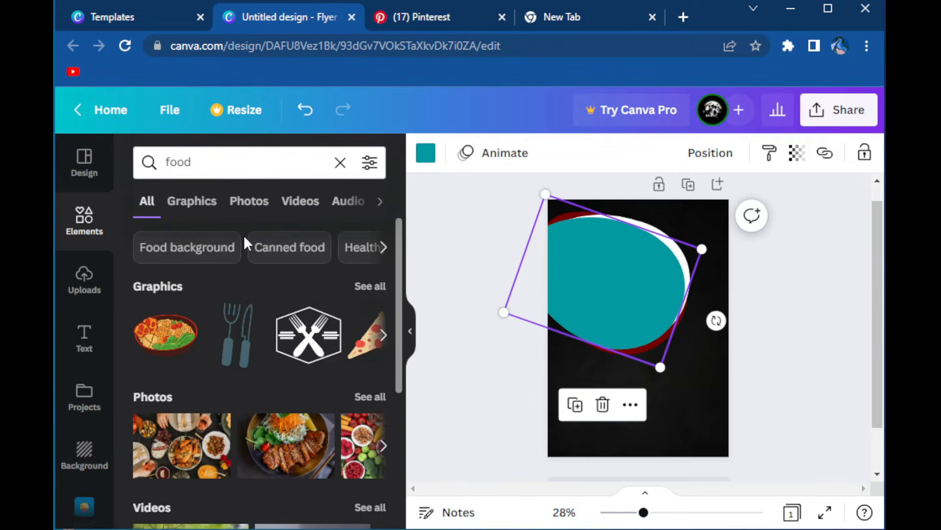
{"action": "scroll", "coordinate": [296, 331], "scroll_direction": "down", "scroll_amount": 1}
{"action": "scroll", "coordinate": [298, 332], "scroll_direction": "down", "scroll_amount": 1}
{"action": "left_click", "coordinate": [297, 355]}
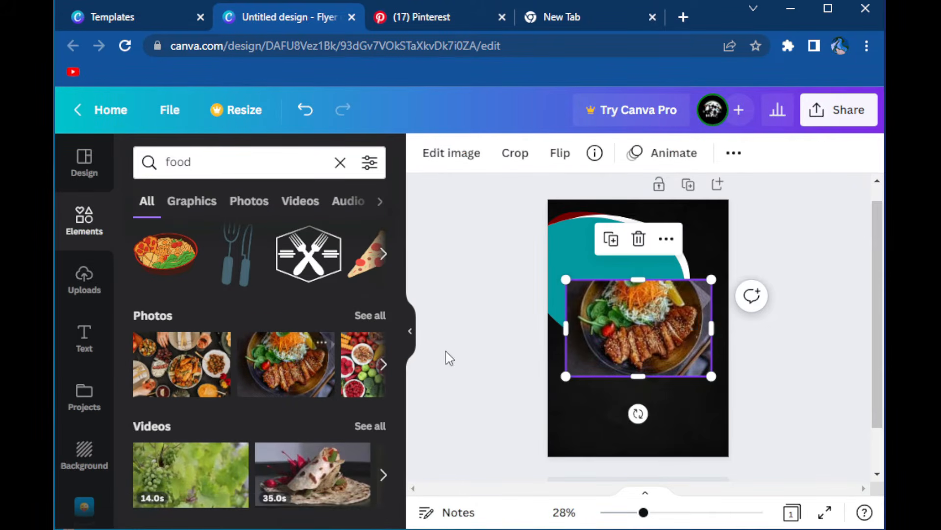
Place the grilled meat photo inside the teal egg frame and apply its crop
{"action": "left_click_drag", "start_coordinate": [621, 344], "coordinate": [610, 397]}
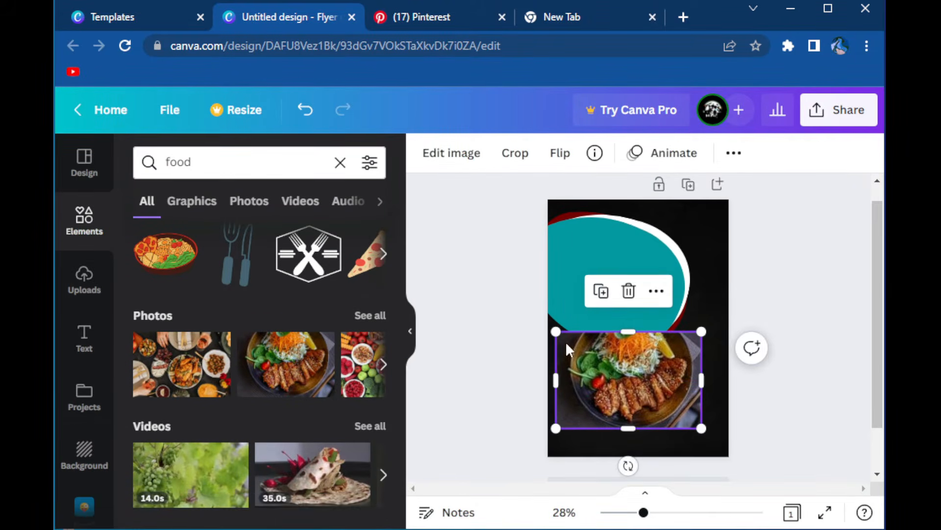
{"action": "left_click_drag", "start_coordinate": [548, 387], "coordinate": [557, 387]}
{"action": "left_click_drag", "start_coordinate": [673, 377], "coordinate": [629, 290]}
{"action": "double_click", "coordinate": [620, 304]}
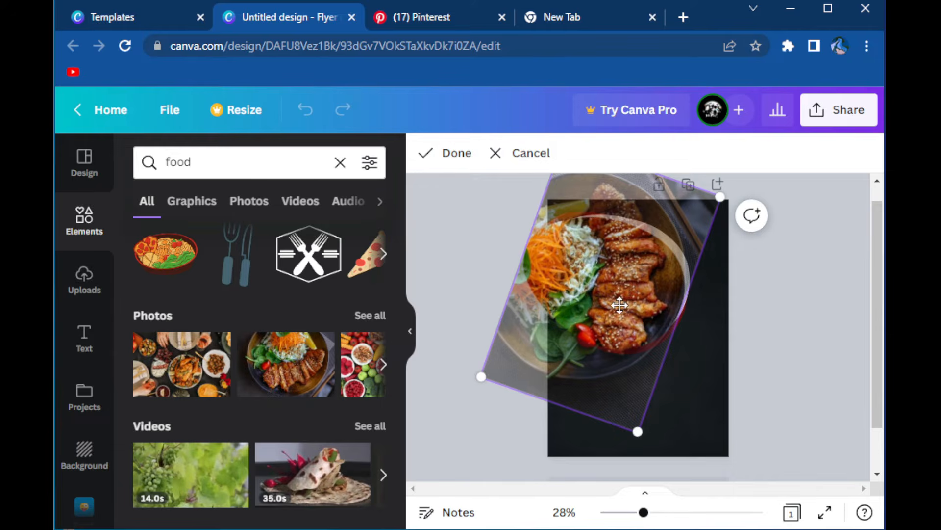
{"action": "left_click", "coordinate": [444, 156]}
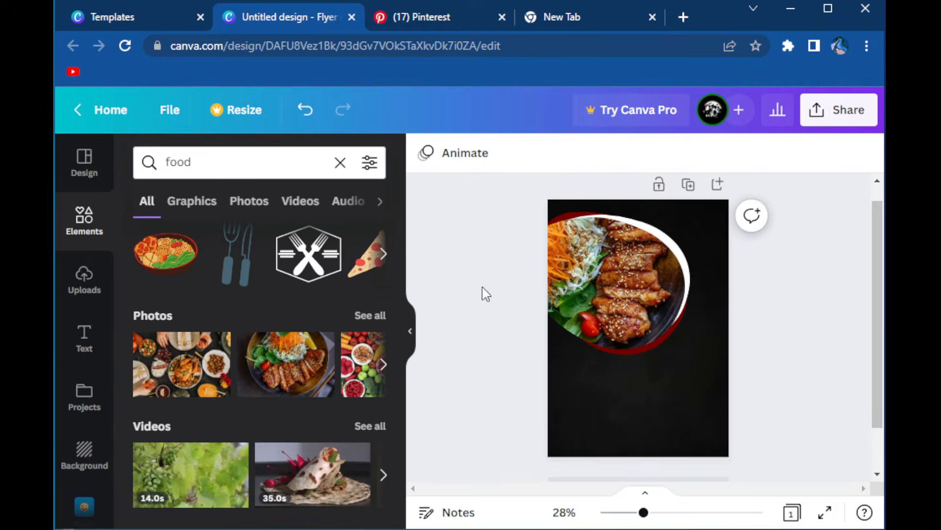
Place three white-bordered circular frames of different sizes along the lower edge of the egg-shaped photo
{"action": "scroll", "coordinate": [225, 309], "scroll_direction": "down", "scroll_amount": 3}
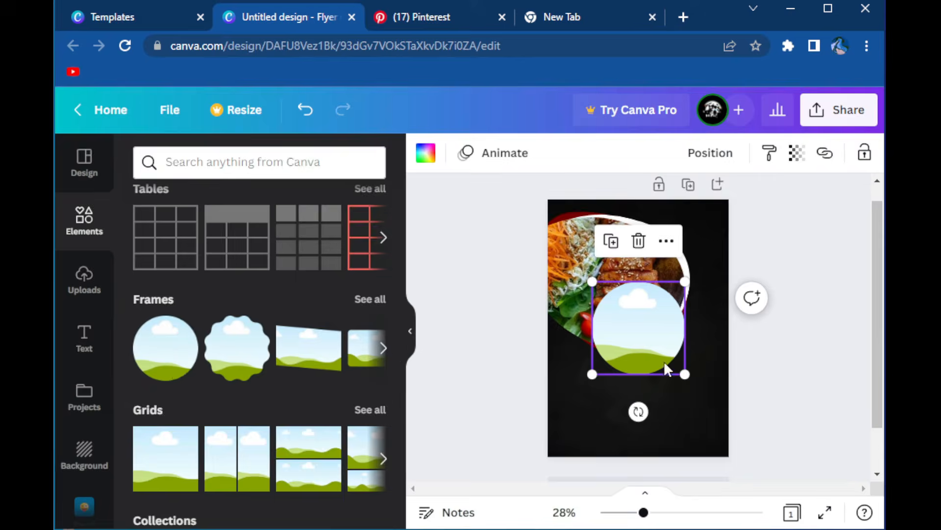
{"action": "left_click", "coordinate": [425, 153]}
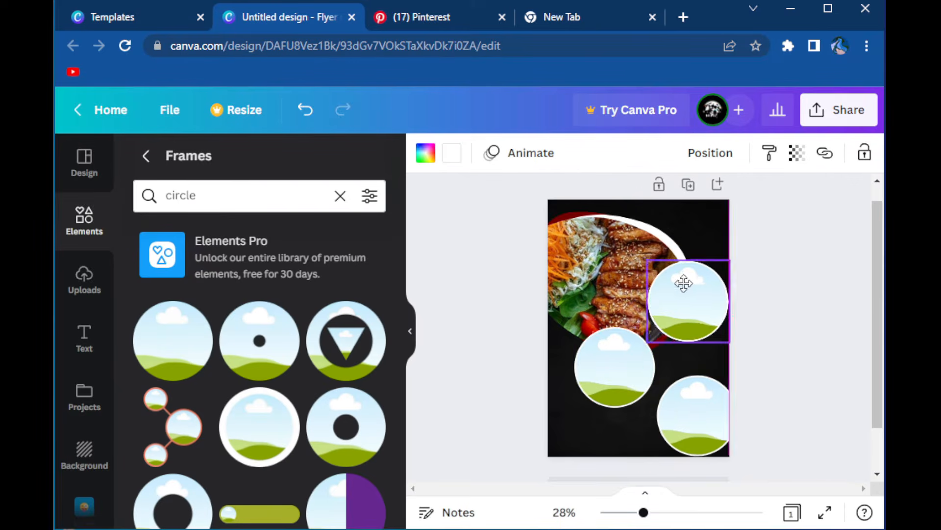
{"action": "left_click_drag", "start_coordinate": [683, 283], "coordinate": [676, 280]}
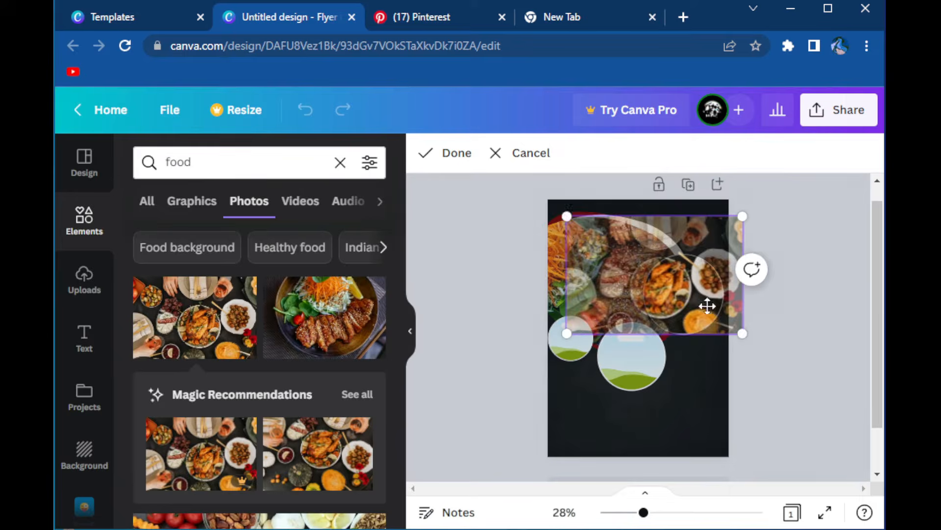
Crop the food-spread photo to the roast chicken in the largest circle and fill the middle circle with the taco photo
{"action": "left_click", "coordinate": [510, 297]}
{"action": "scroll", "coordinate": [314, 353], "scroll_direction": "down", "scroll_amount": 5}
{"action": "scroll", "coordinate": [288, 343], "scroll_direction": "up", "scroll_amount": 5}
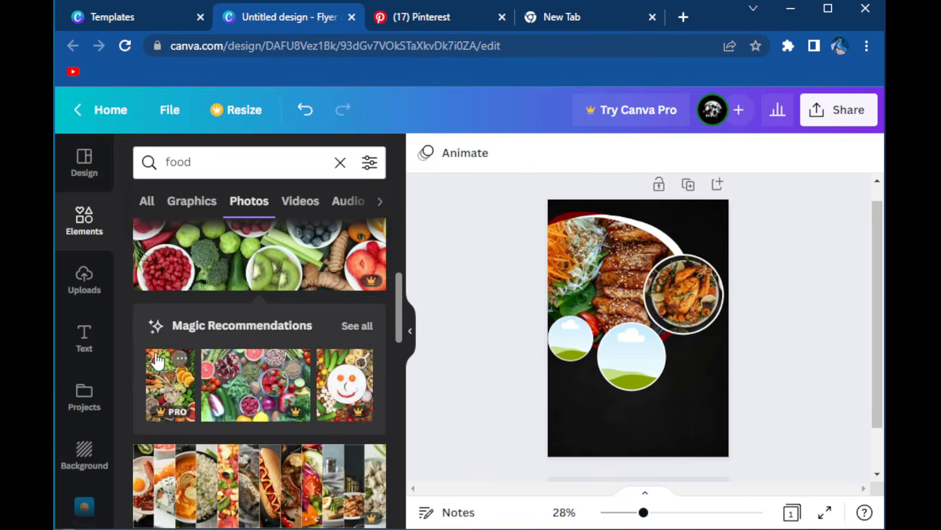
{"action": "scroll", "coordinate": [250, 354], "scroll_direction": "down", "scroll_amount": 10}
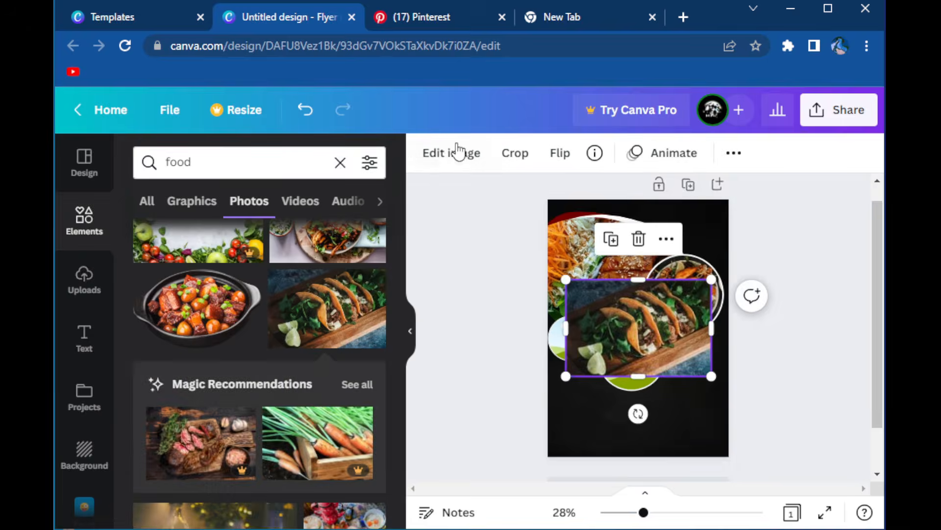
{"action": "left_click", "coordinate": [448, 152]}
{"action": "left_click_drag", "start_coordinate": [259, 269], "coordinate": [296, 269]}
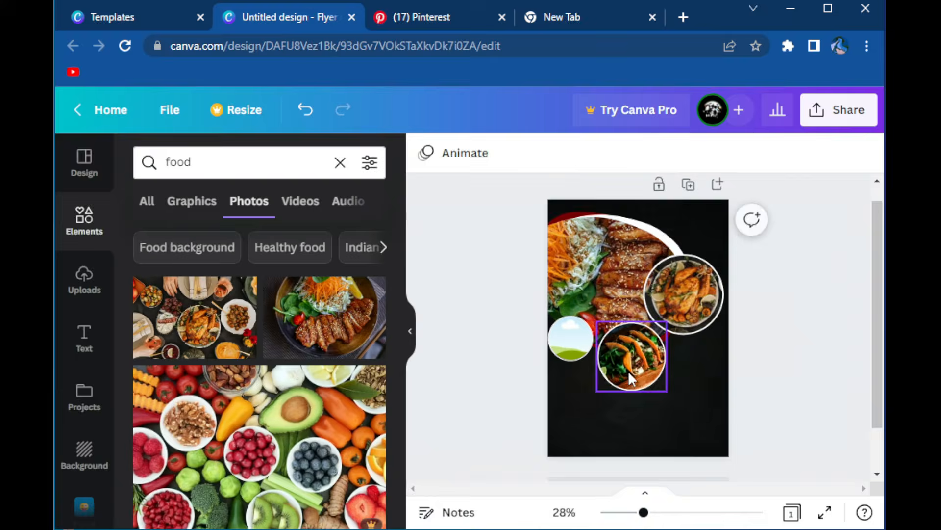
{"action": "double_click", "coordinate": [629, 378]}
{"action": "left_click", "coordinate": [458, 375]}
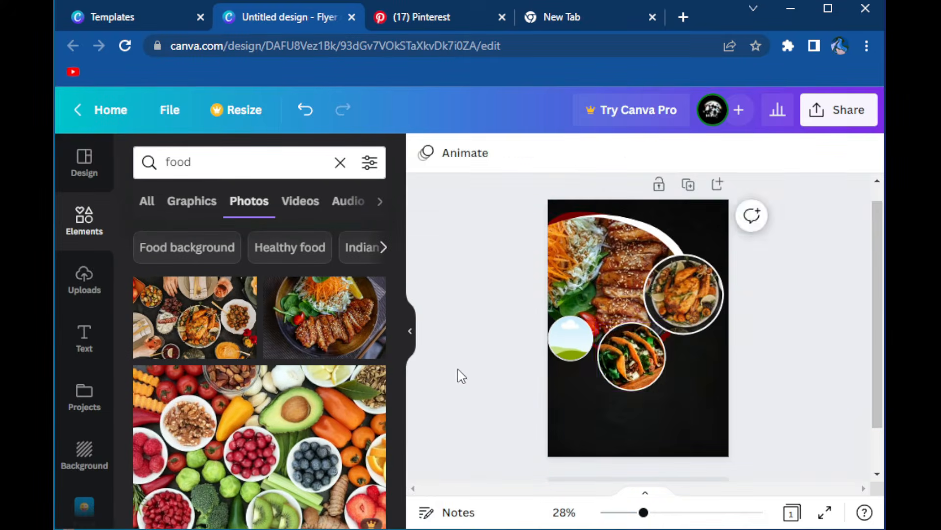
Fill the smallest circular frame with the penne pasta photo
{"action": "scroll", "coordinate": [294, 361], "scroll_direction": "down", "scroll_amount": 10}
{"action": "scroll", "coordinate": [294, 354], "scroll_direction": "down", "scroll_amount": 5}
{"action": "left_click", "coordinate": [324, 347]}
{"action": "left_click_drag", "start_coordinate": [675, 345], "coordinate": [580, 345]}
{"action": "left_click", "coordinate": [495, 300]}
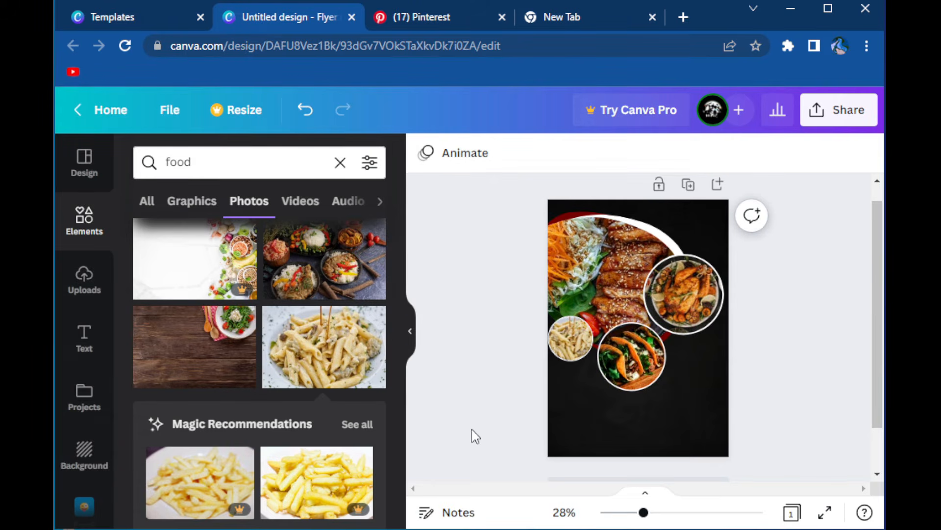
Search the graphics for "gradient" and add the rounded gradient blob to the page
{"action": "left_click", "coordinate": [252, 164]}
{"action": "type", "text": "gr"}
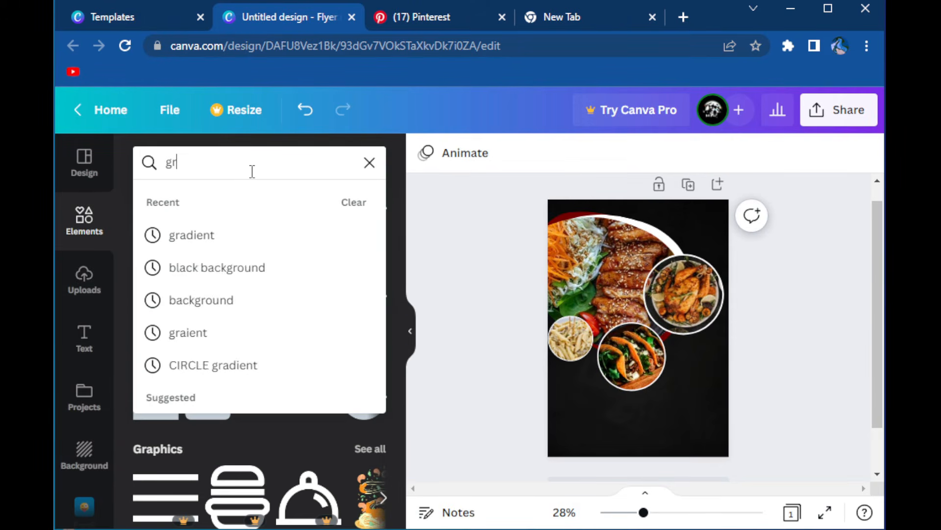
{"action": "type", "text": "adie"}
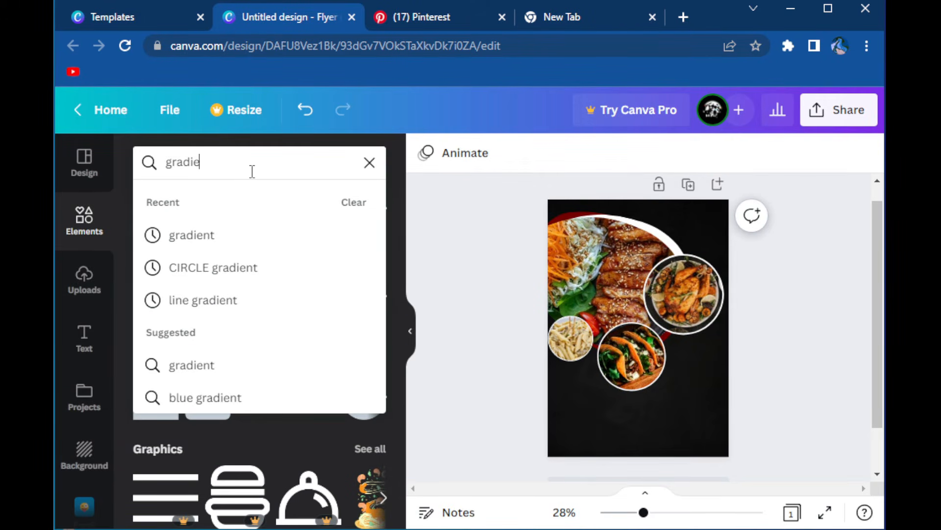
{"action": "key", "text": "Return"}
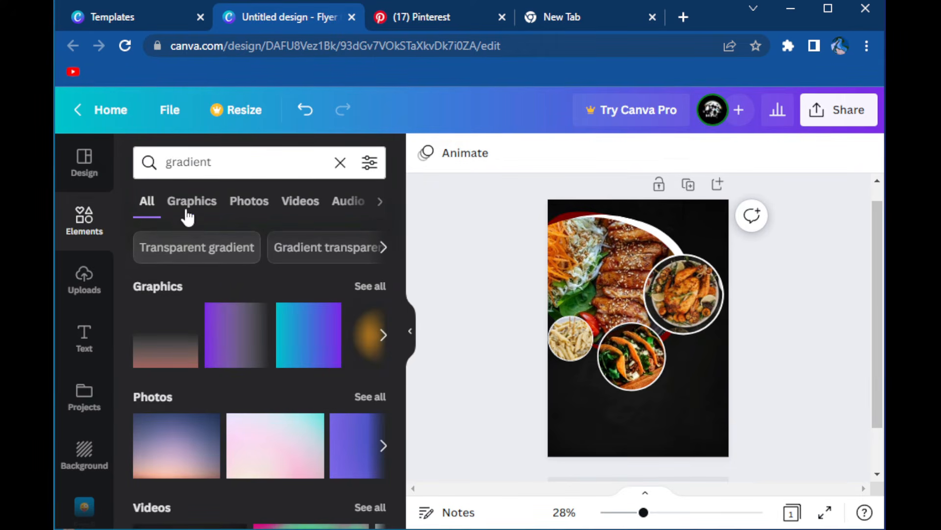
{"action": "left_click", "coordinate": [188, 206]}
{"action": "scroll", "coordinate": [267, 294], "scroll_direction": "down", "scroll_amount": 10}
{"action": "left_click_drag", "start_coordinate": [344, 335], "coordinate": [644, 373]}
Recolour the blob's two gradient colours, using red
{"action": "left_click", "coordinate": [452, 153]}
{"action": "left_click", "coordinate": [150, 405]}
{"action": "left_click", "coordinate": [426, 153]}
{"action": "left_click", "coordinate": [150, 238]}
{"action": "left_click", "coordinate": [156, 376]}
{"action": "left_click_drag", "start_coordinate": [251, 279], "coordinate": [322, 260]}
Enlarge the blob and position it in the lower-right corner of the flyer, running past the page edges
{"action": "left_click_drag", "start_coordinate": [730, 414], "coordinate": [804, 474]}
{"action": "left_click_drag", "start_coordinate": [656, 451], "coordinate": [559, 358]}
{"action": "left_click_drag", "start_coordinate": [608, 419], "coordinate": [672, 437]}
{"action": "left_click_drag", "start_coordinate": [536, 423], "coordinate": [536, 441]}
{"action": "left_click_drag", "start_coordinate": [675, 416], "coordinate": [705, 465]}
Apply one of the document colours to the corner blob
{"action": "left_click", "coordinate": [502, 392]}
{"action": "left_click", "coordinate": [684, 426]}
{"action": "left_click", "coordinate": [425, 153]}
{"action": "left_click", "coordinate": [242, 238]}
{"action": "left_click", "coordinate": [497, 388]}
Search the graphics for a scalloped badge and place it, scaled down, above the corner blob
{"action": "scroll", "coordinate": [216, 319], "scroll_direction": "down", "scroll_amount": 2}
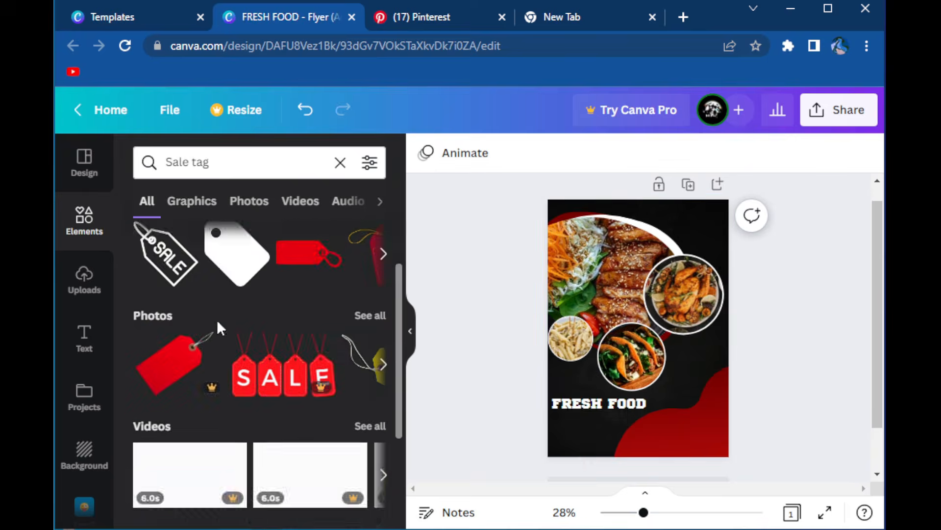
{"action": "left_click", "coordinate": [246, 161]}
{"action": "key", "text": "BackSpace"}
{"action": "key", "text": "BackSpace"}
{"action": "key", "text": "BackSpace"}
{"action": "key", "text": "BackSpace"}
{"action": "key", "text": "Return"}
{"action": "left_click", "coordinate": [192, 201]}
{"action": "left_click", "coordinate": [353, 404]}
{"action": "left_click_drag", "start_coordinate": [638, 330], "coordinate": [702, 373]}
{"action": "left_click_drag", "start_coordinate": [739, 407], "coordinate": [683, 394]}
Fill the corner blob with solid red and the scalloped badge with white
{"action": "left_click", "coordinate": [674, 439]}
{"action": "left_click", "coordinate": [426, 153]}
{"action": "left_click", "coordinate": [326, 238]}
{"action": "left_click", "coordinate": [701, 376]}
{"action": "left_click", "coordinate": [426, 153]}
{"action": "left_click", "coordinate": [368, 238]}
{"action": "left_click", "coordinate": [497, 311]}
Fine-tune the white badge's position and shift the red corner blob slightly to the left
{"action": "left_click", "coordinate": [701, 376]}
{"action": "left_click_drag", "start_coordinate": [694, 376], "coordinate": [689, 378]}
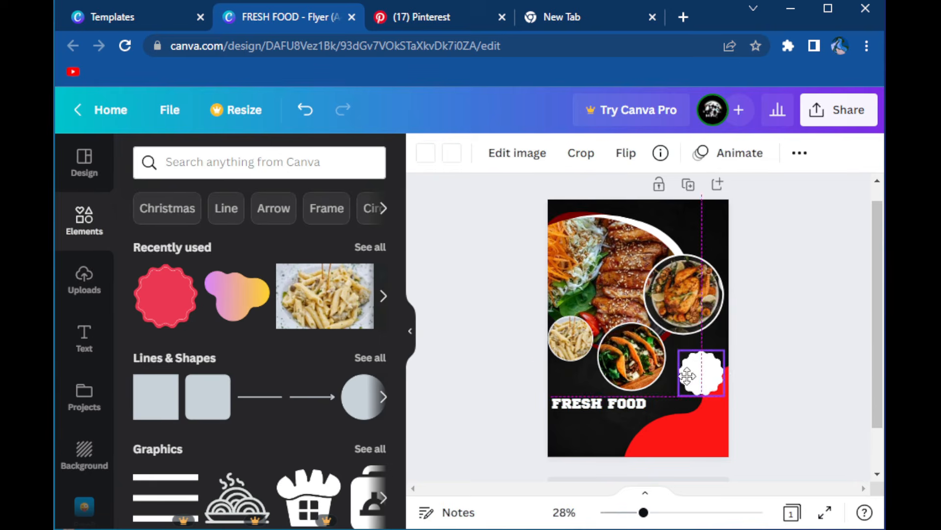
{"action": "left_click", "coordinate": [679, 436]}
{"action": "left_click_drag", "start_coordinate": [688, 431], "coordinate": [681, 435]}
{"action": "left_click", "coordinate": [495, 311]}
Add a heading reading "30%" and set its font to Bukhari Script
{"action": "left_click", "coordinate": [701, 373]}
{"action": "left_click", "coordinate": [84, 338]}
{"action": "left_click", "coordinate": [236, 284]}
{"action": "key", "text": "BackSpace"}
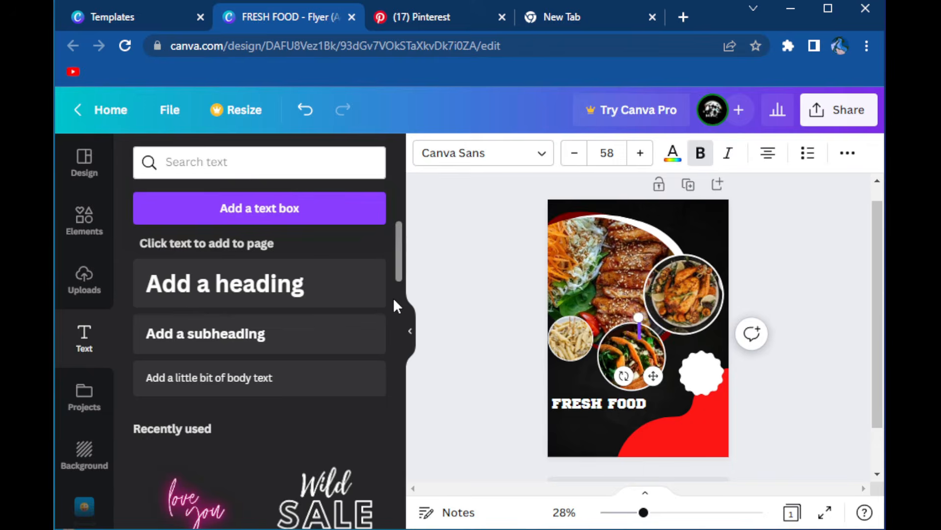
{"action": "type", "text": "30%"}
{"action": "left_click", "coordinate": [483, 153]}
{"action": "scroll", "coordinate": [206, 333], "scroll_direction": "down", "scroll_amount": 3}
{"action": "left_click", "coordinate": [181, 297]}
{"action": "left_click", "coordinate": [182, 361]}
{"action": "scroll", "coordinate": [242, 347], "scroll_direction": "down", "scroll_amount": 10}
{"action": "left_click", "coordinate": [178, 258]}
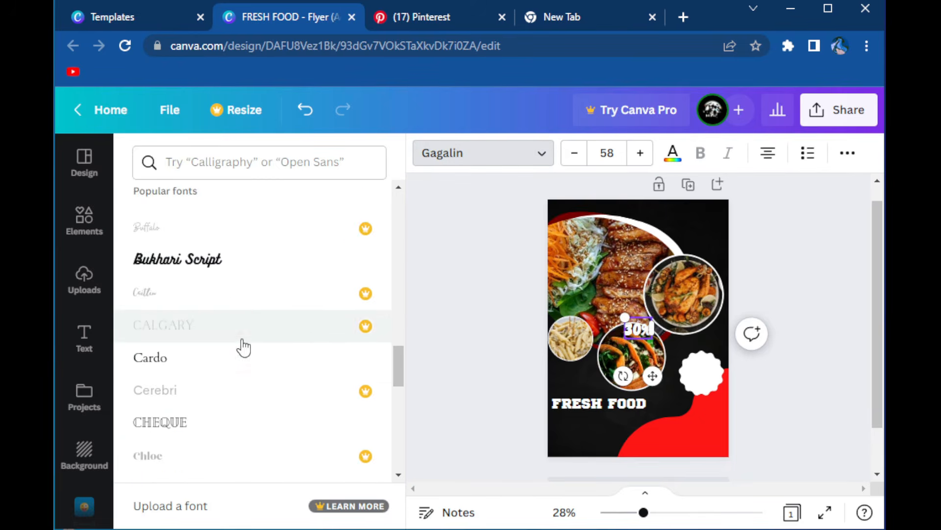
Colour the "30%" text red, shrink the white scalloped badge slightly and centre the text on it
{"action": "left_click", "coordinate": [673, 152]}
{"action": "left_click", "coordinate": [281, 237]}
{"action": "left_click_drag", "start_coordinate": [621, 318], "coordinate": [684, 361]}
{"action": "left_click", "coordinate": [533, 358]}
{"action": "left_click", "coordinate": [706, 387]}
{"action": "left_click_drag", "start_coordinate": [722, 395], "coordinate": [718, 389]}
{"action": "mouse_move", "coordinate": [704, 385]}
{"action": "left_mouse_down"}
{"action": "mouse_move", "coordinate": [687, 362]}
{"action": "mouse_move", "coordinate": [699, 369]}
{"action": "left_mouse_up"}
{"action": "left_click", "coordinate": [699, 369]}
{"action": "left_click", "coordinate": [497, 345]}
Add another heading reading "OFF" and set its font to Anton
{"action": "left_click", "coordinate": [235, 285]}
{"action": "key", "text": "BackSpace"}
{"action": "type", "text": "OFF"}
{"action": "left_click", "coordinate": [538, 162]}
{"action": "scroll", "coordinate": [235, 319], "scroll_direction": "up", "scroll_amount": 8}
{"action": "left_click", "coordinate": [196, 309]}
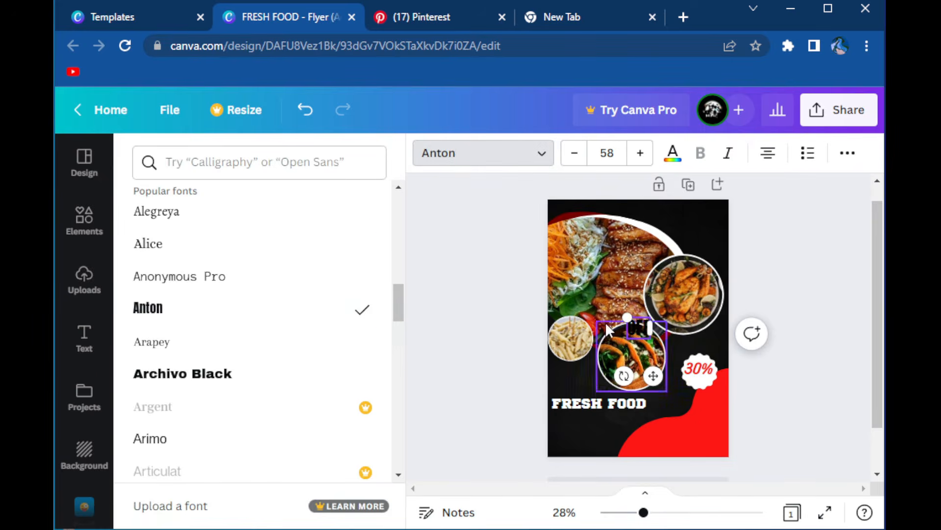
Colour the "OFF" text red, scale it down and place it under "30%" inside the badge
{"action": "left_click", "coordinate": [672, 153]}
{"action": "left_click", "coordinate": [281, 237]}
{"action": "left_click_drag", "start_coordinate": [621, 318], "coordinate": [639, 328]}
{"action": "left_click_drag", "start_coordinate": [656, 375], "coordinate": [711, 419]}
{"action": "left_click", "coordinate": [503, 350]}
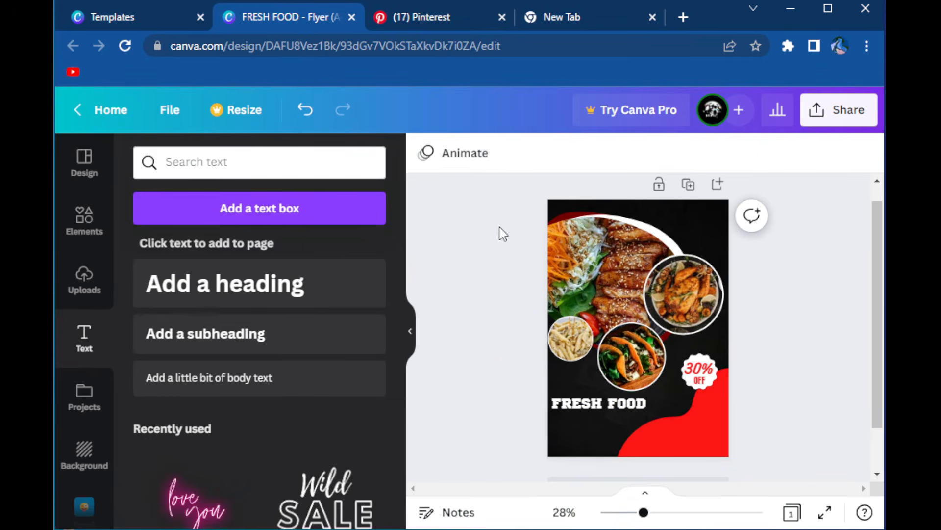
Search the graphics for "RESTAURANT LOGO" and place the crossed spoon-and-fork logo, scaled down, in the flyer's upper-right corner
{"action": "left_click", "coordinate": [84, 219]}
{"action": "left_click", "coordinate": [254, 164]}
{"action": "type", "text": "RESTAURANT LOGO"}
{"action": "key", "text": "Return"}
{"action": "left_click", "coordinate": [192, 201]}
{"action": "scroll", "coordinate": [253, 263], "scroll_direction": "down", "scroll_amount": 10}
{"action": "scroll", "coordinate": [253, 263], "scroll_direction": "up", "scroll_amount": 10}
{"action": "left_click", "coordinate": [172, 272]}
{"action": "left_click_drag", "start_coordinate": [601, 287], "coordinate": [627, 330]}
{"action": "left_click_drag", "start_coordinate": [648, 354], "coordinate": [701, 227]}
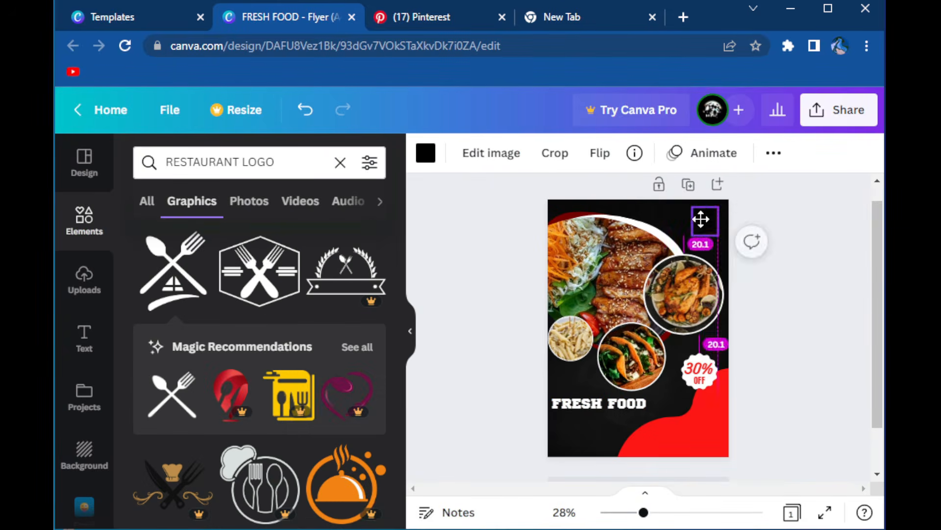
Recolour the spoon-and-fork logo white
{"action": "left_click", "coordinate": [426, 152]}
{"action": "left_click", "coordinate": [325, 236]}
{"action": "left_click", "coordinate": [462, 220]}
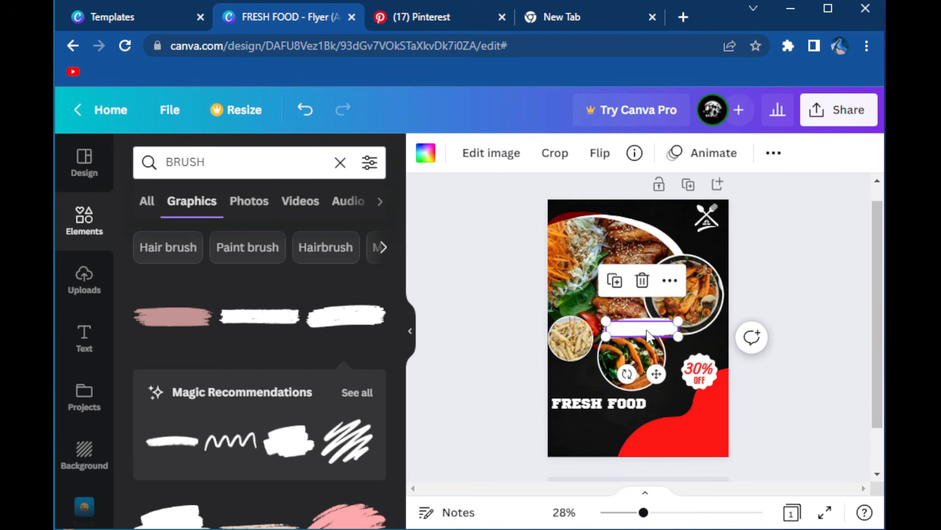
Place a brush stroke graphic across the lower edge of the roast chicken circle and fill it with red
{"action": "mouse_move", "coordinate": [648, 337]}
{"action": "left_mouse_down"}
{"action": "mouse_move", "coordinate": [663, 377]}
{"action": "mouse_move", "coordinate": [635, 360]}
{"action": "mouse_move", "coordinate": [647, 319]}
{"action": "mouse_move", "coordinate": [663, 320]}
{"action": "left_mouse_up"}
{"action": "left_click", "coordinate": [608, 336]}
{"action": "key", "text": "Delete"}
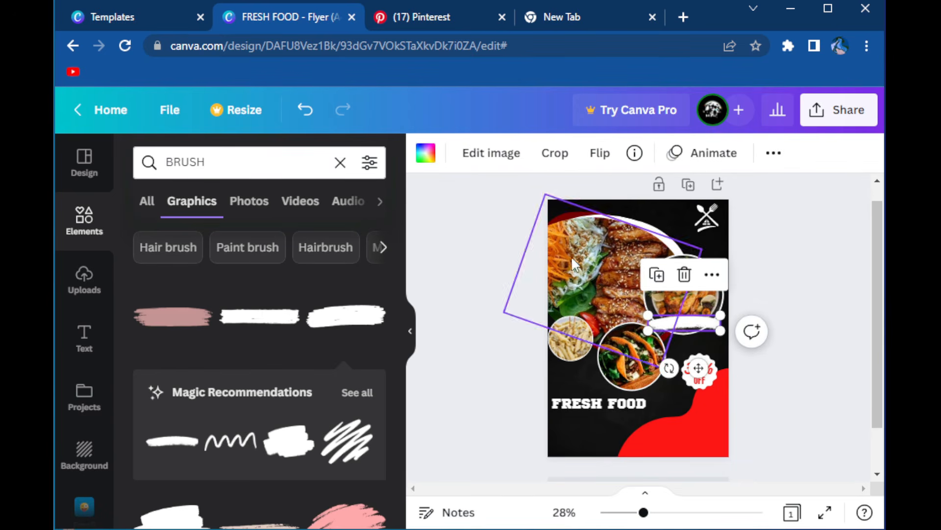
{"action": "left_click", "coordinate": [428, 156]}
{"action": "left_click", "coordinate": [279, 236]}
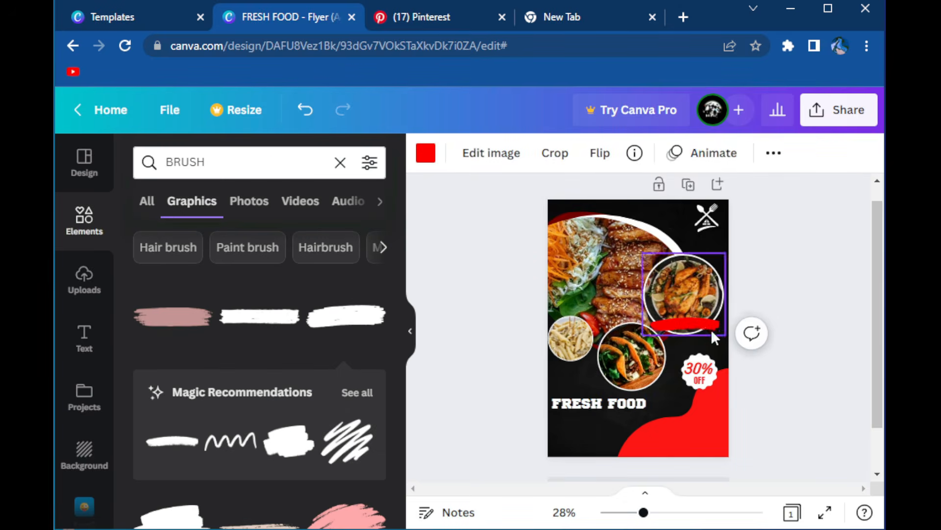
Place matching red brush strokes across the lower edges of the pasta and taco photo circles
{"action": "left_click_drag", "start_coordinate": [569, 356], "coordinate": [644, 428]}
{"action": "left_click", "coordinate": [505, 358]}
{"action": "scroll", "coordinate": [543, 343], "scroll_direction": "down", "scroll_amount": 2}
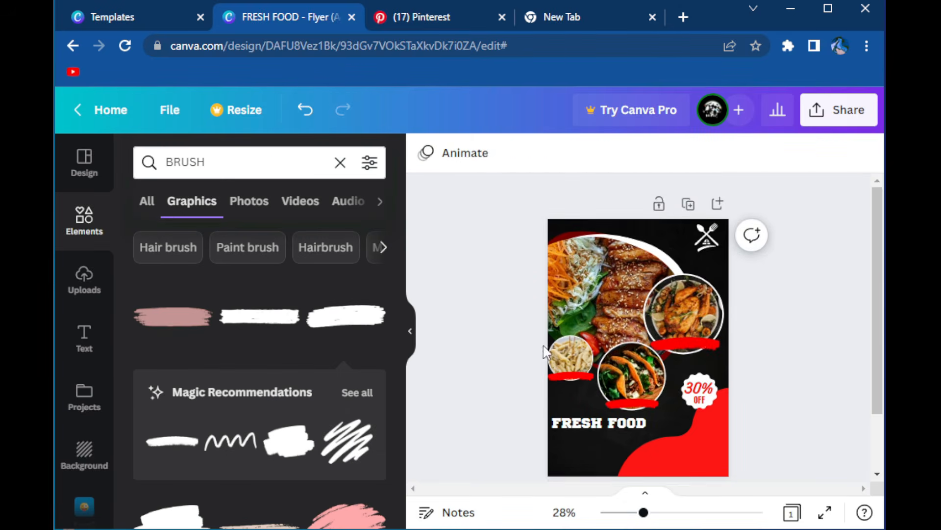
Search the graphics for "QR CODE" and add a QR code to the flyer
{"action": "left_click", "coordinate": [340, 162]}
{"action": "type", "text": "QR CODE"}
{"action": "key", "text": "Return"}
{"action": "left_click_drag", "start_coordinate": [166, 300], "coordinate": [677, 389]}
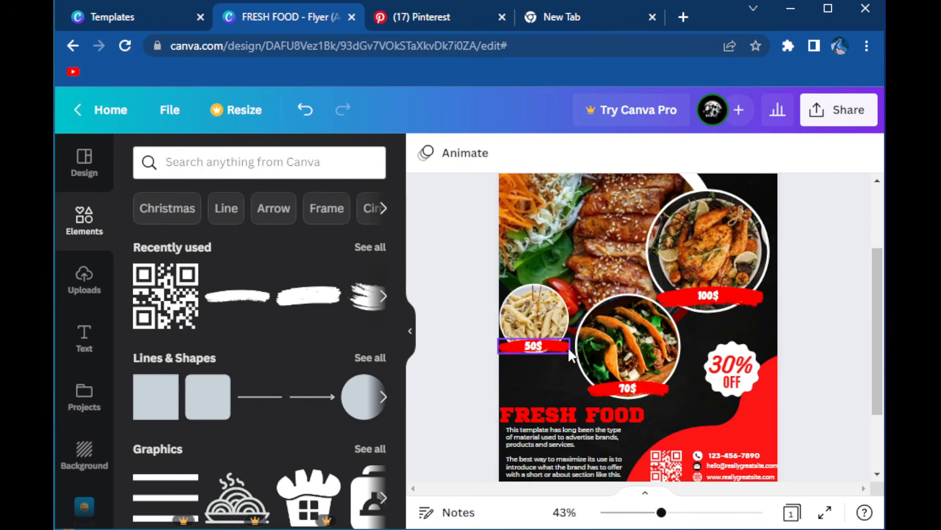
{"action": "scroll", "coordinate": [630, 434], "scroll_direction": "down", "scroll_amount": 3}
{"action": "scroll", "coordinate": [684, 401], "scroll_direction": "up", "scroll_amount": 2}
{"action": "scroll", "coordinate": [685, 401], "scroll_direction": "up", "scroll_amount": 3}
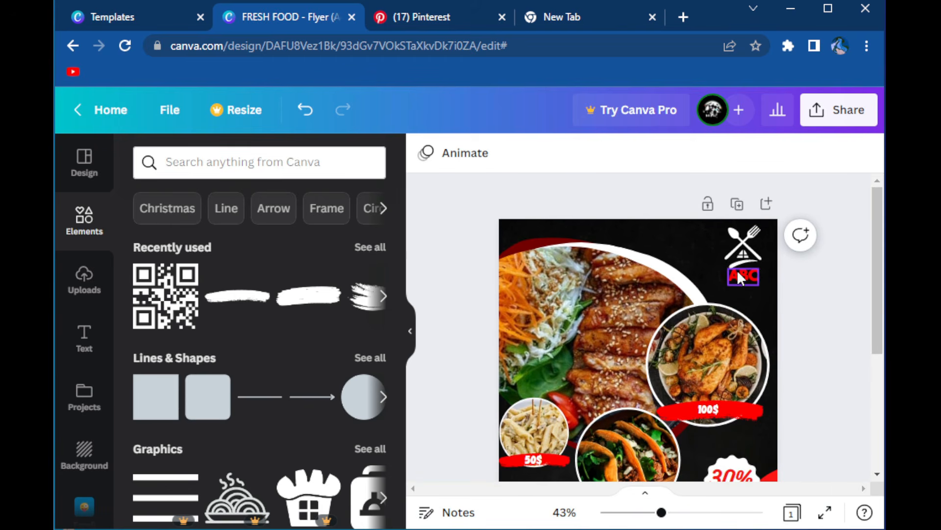
Adjust the transparency of the full-page black background graphic behind the food photos
{"action": "left_click", "coordinate": [616, 222]}
{"action": "left_click", "coordinate": [680, 156]}
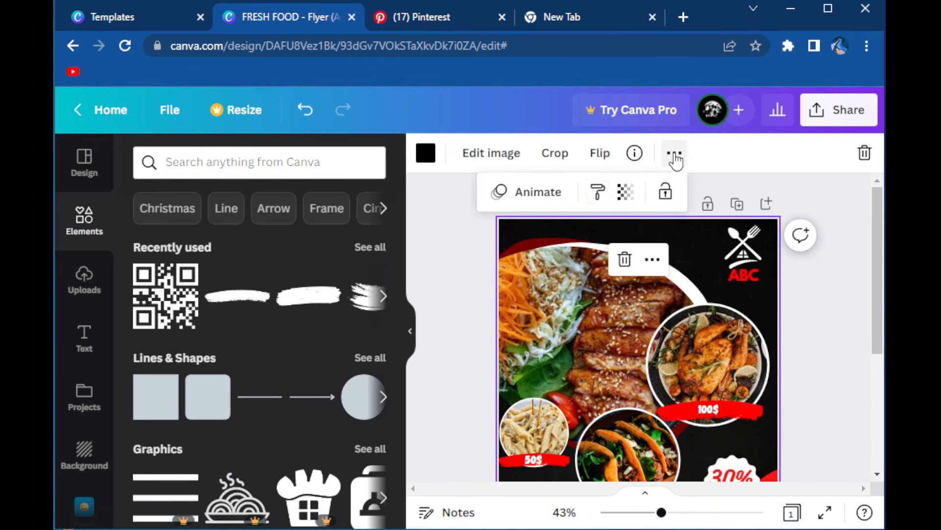
{"action": "left_click", "coordinate": [622, 193]}
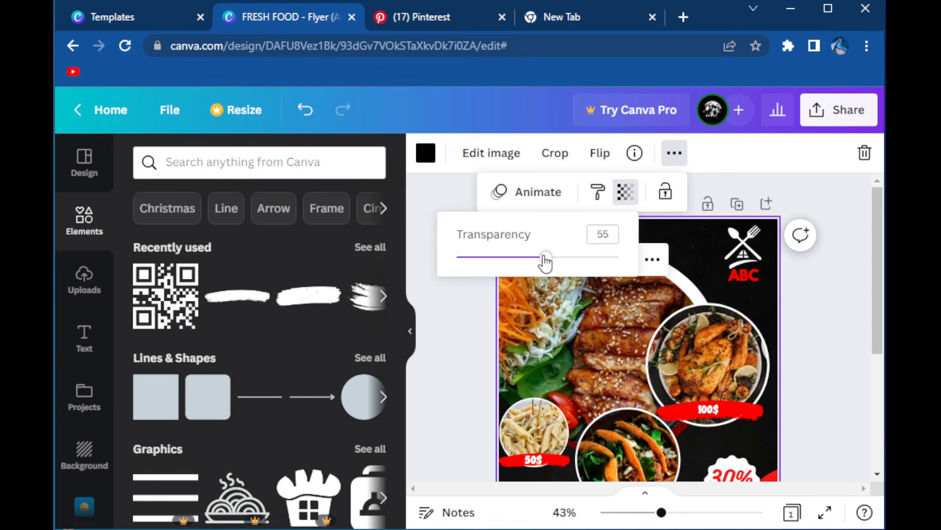
{"action": "left_click", "coordinate": [828, 324]}
{"action": "left_click_drag", "start_coordinate": [661, 513], "coordinate": [647, 514]}
{"action": "scroll", "coordinate": [764, 392], "scroll_direction": "down", "scroll_amount": 1}
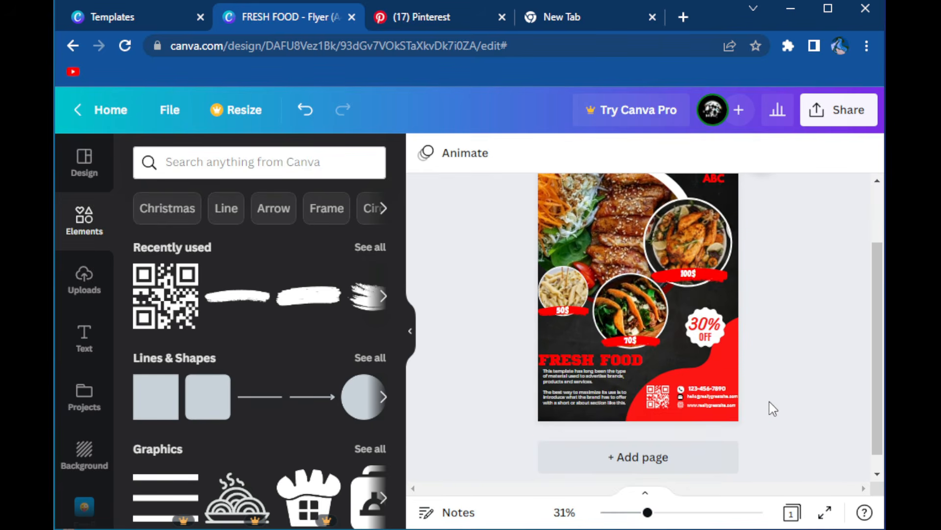